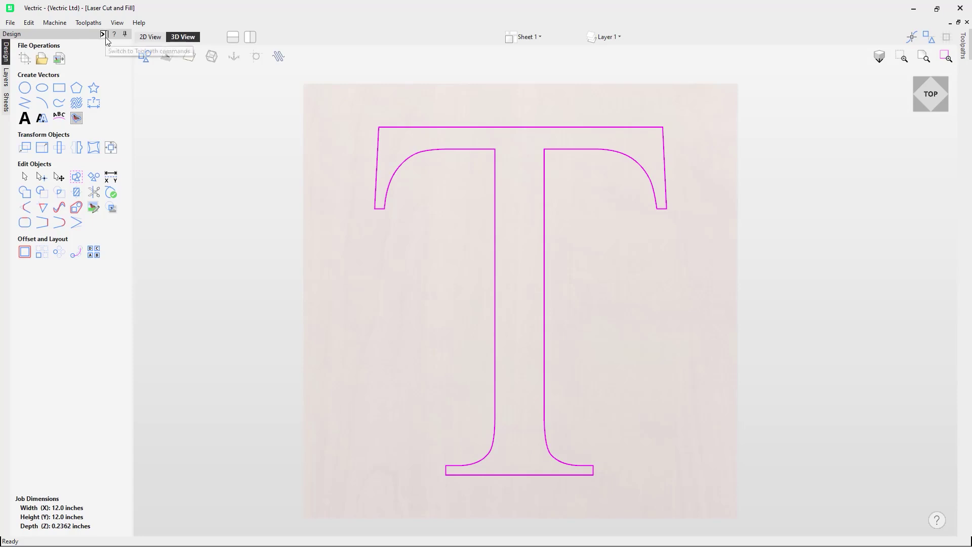
Step: Start a Laser Cut & Fill toolpath with the Laser Cutter 3.8W (0.2 mm) - Mark tool and review the tool's parameters
click(104, 35)
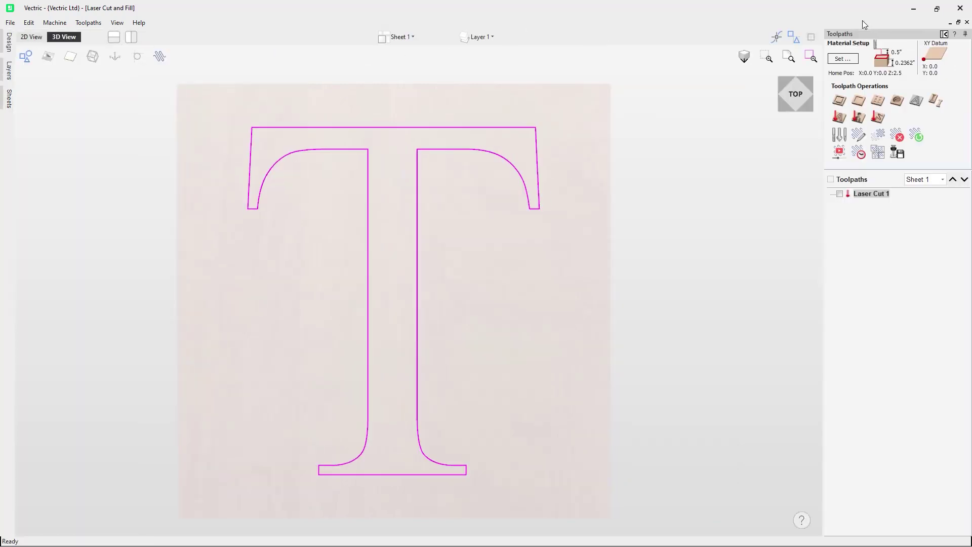
click(840, 118)
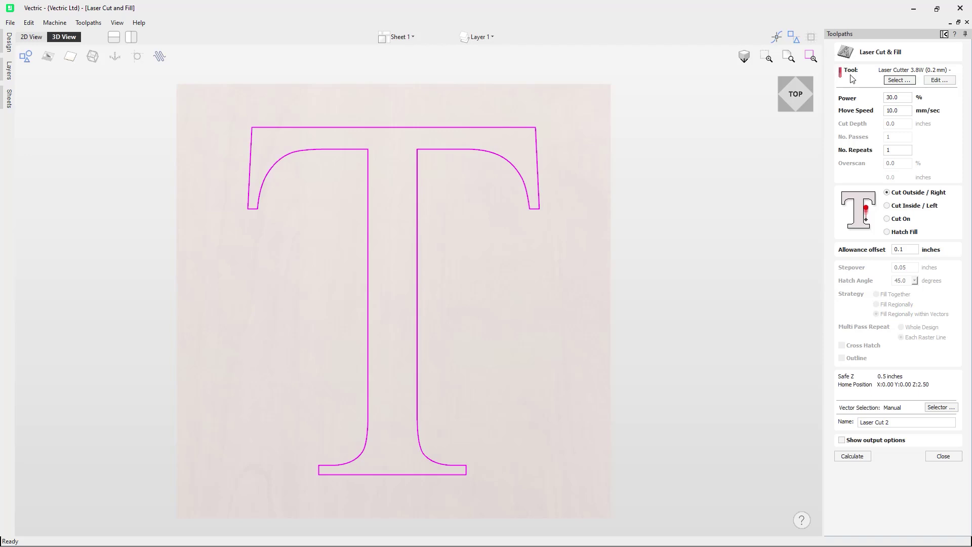
click(892, 81)
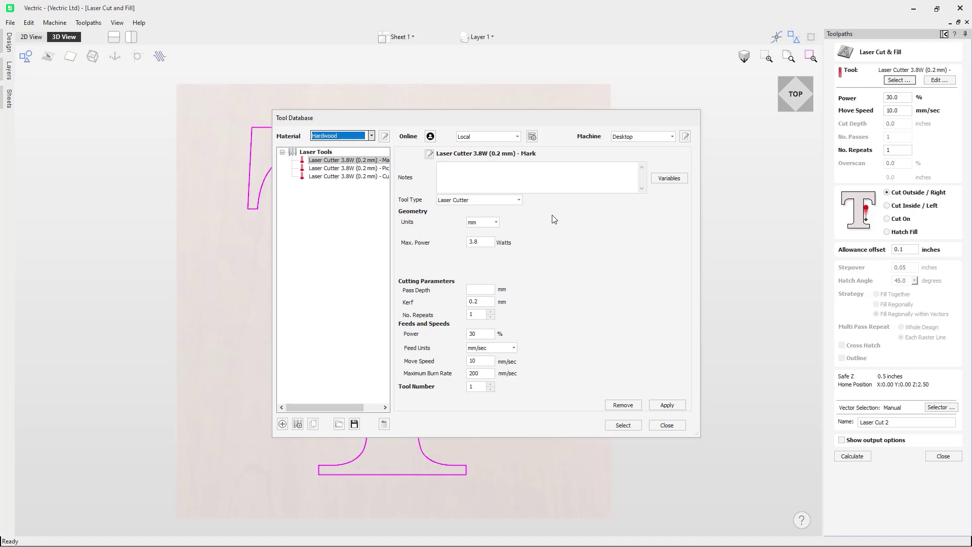
click(384, 177)
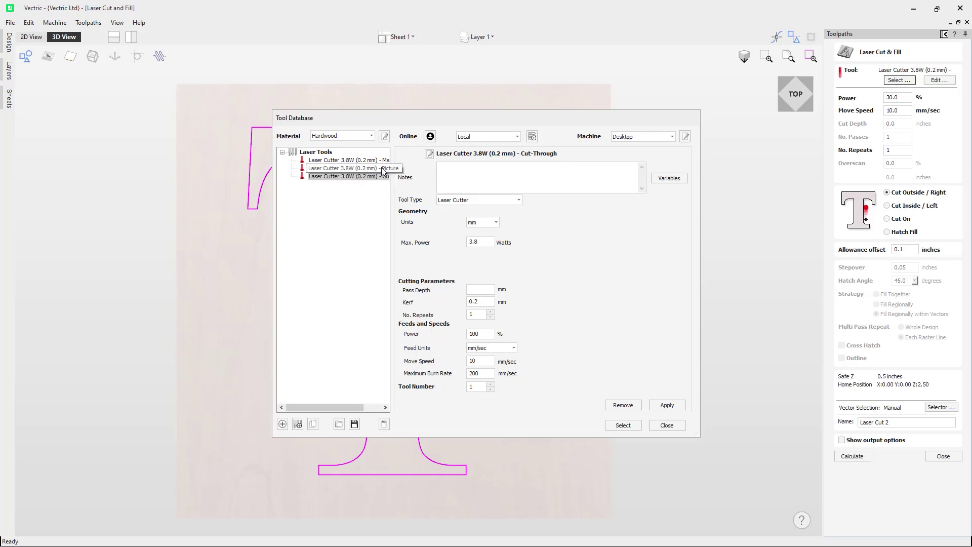
click(370, 171)
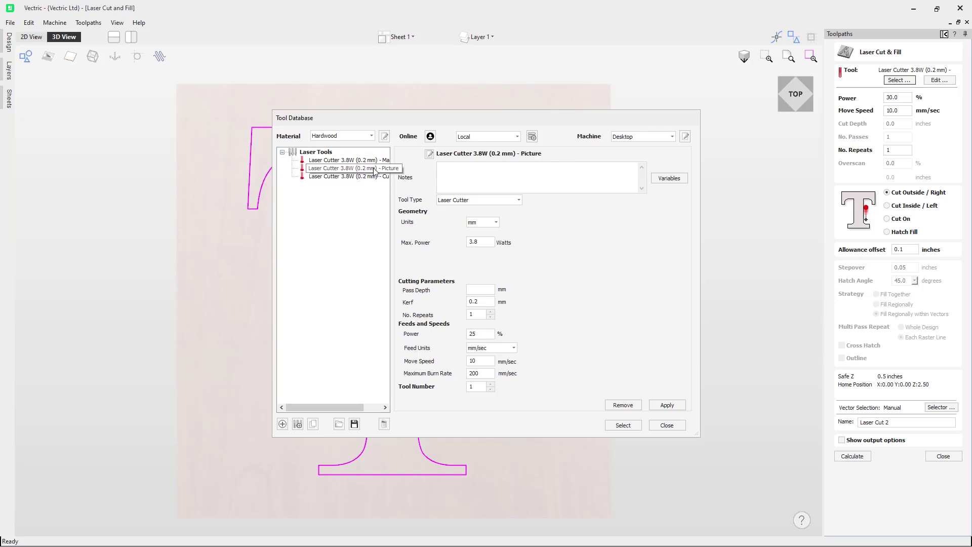
click(364, 161)
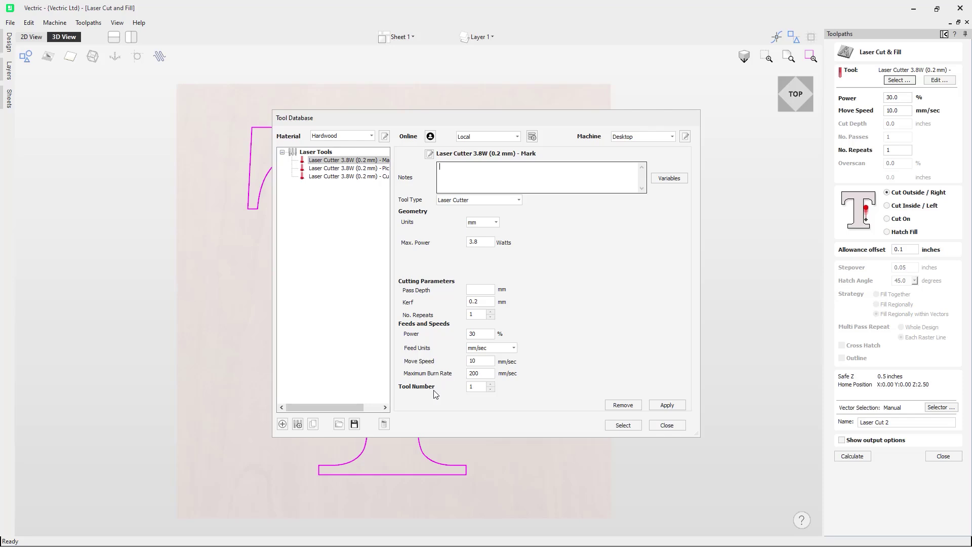
click(622, 428)
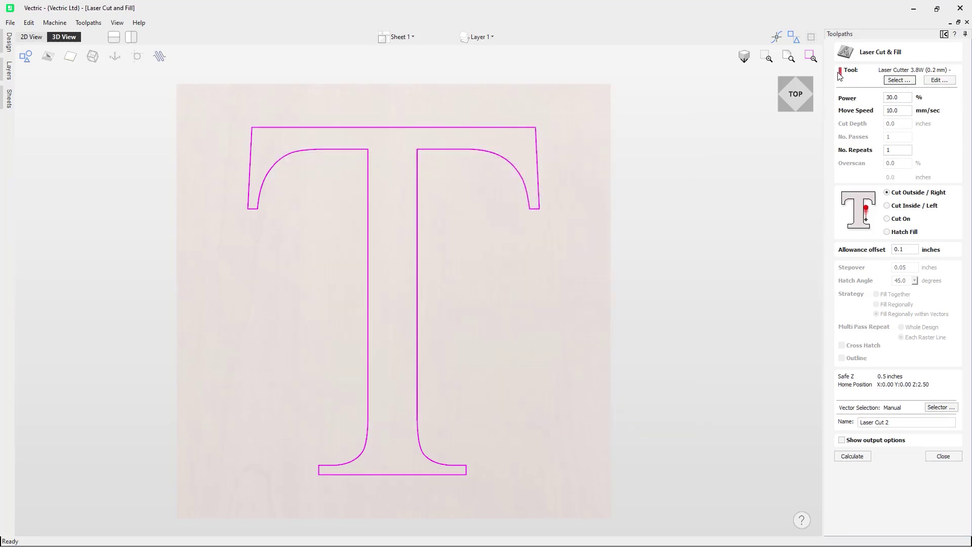
click(942, 81)
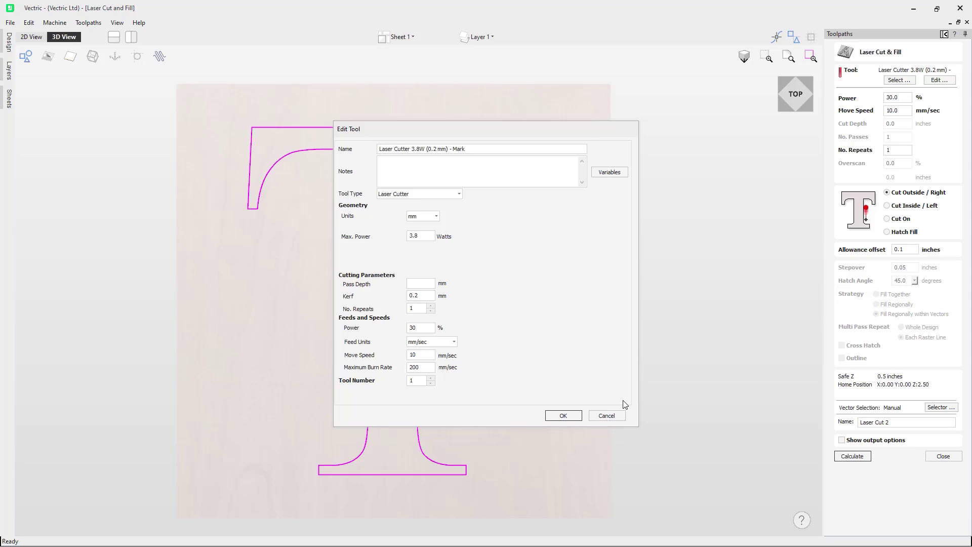
click(613, 417)
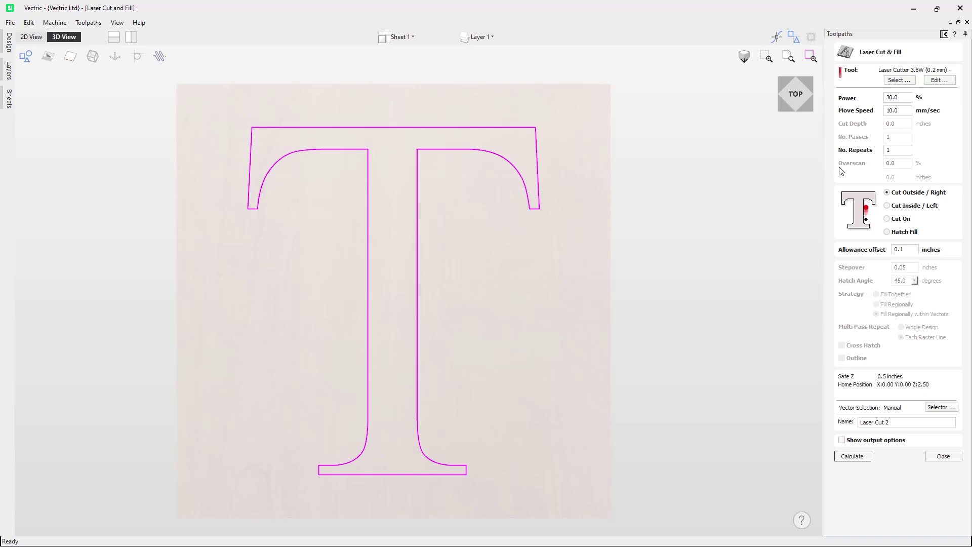
Step: Try the Cut Inside / Left, Cut Outside / Right and Cut On options in turn for the laser toolpath
click(911, 205)
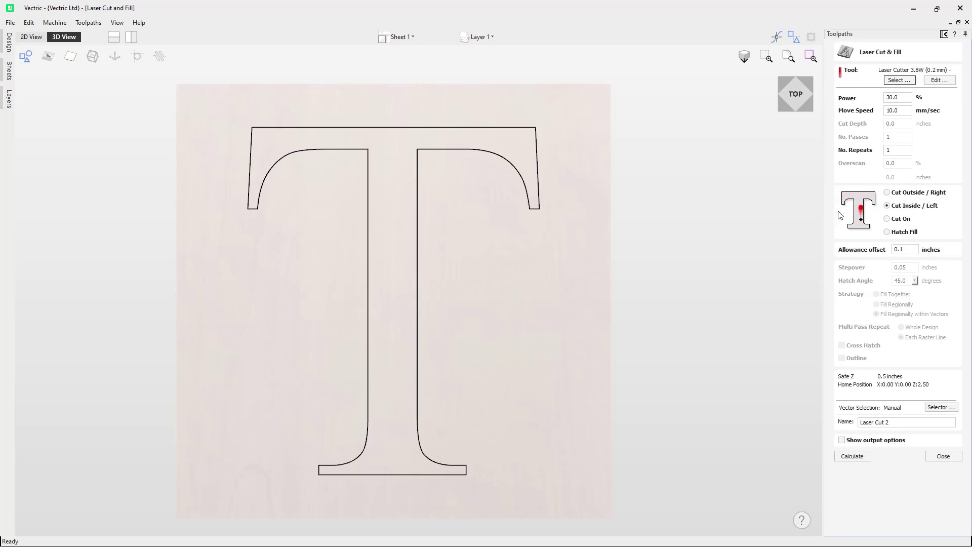
click(888, 193)
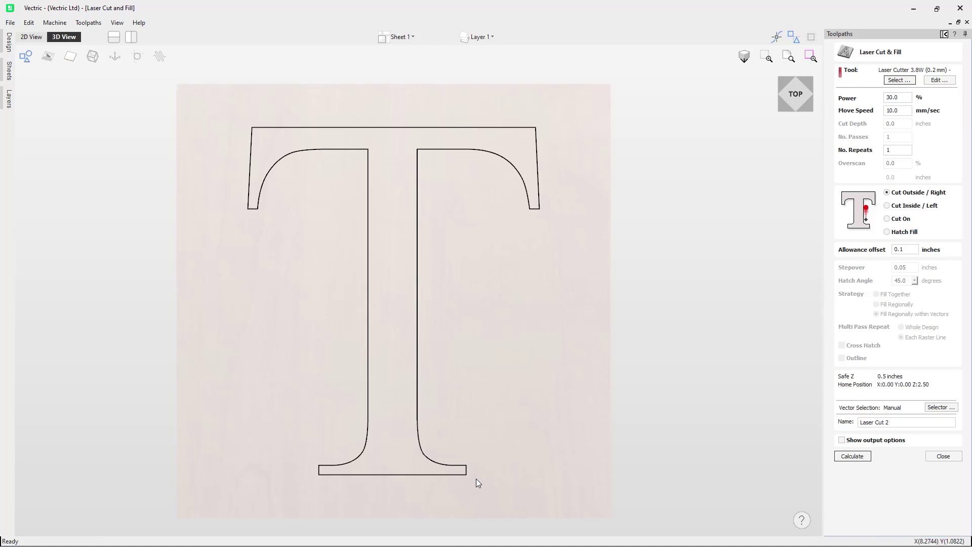
click(887, 206)
click(900, 249)
click(895, 192)
click(885, 207)
click(887, 219)
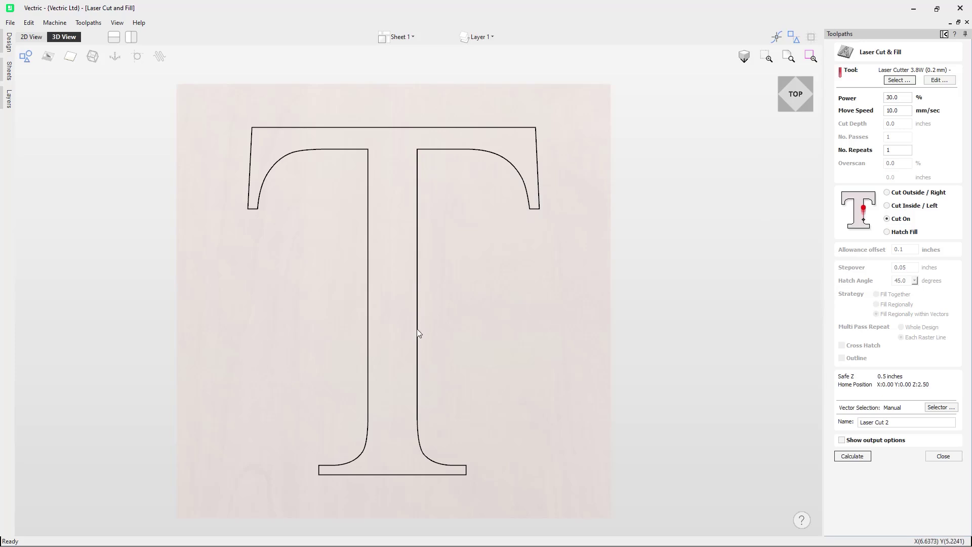
Step: Set the toolpath to Hatch Fill and calculate it for the letter T outline
click(886, 232)
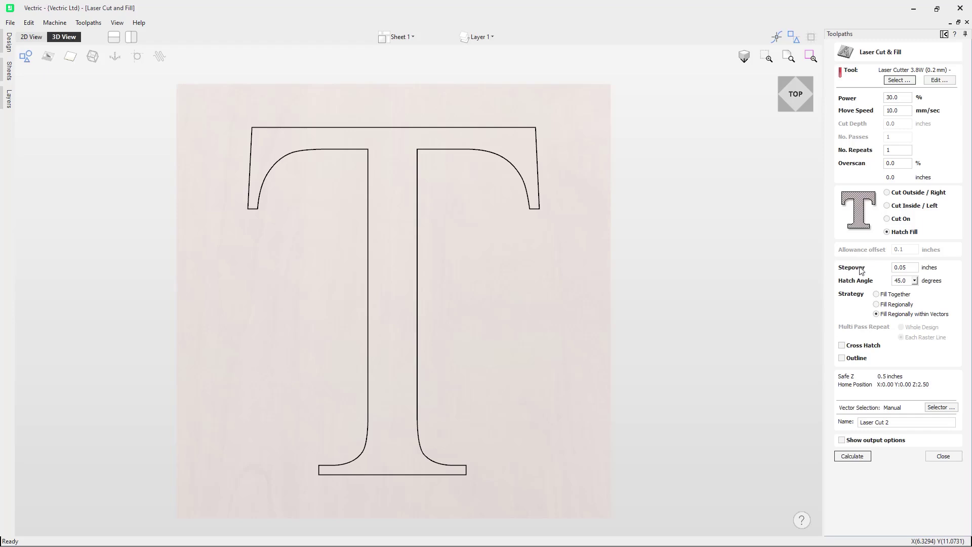
click(904, 267)
click(536, 172)
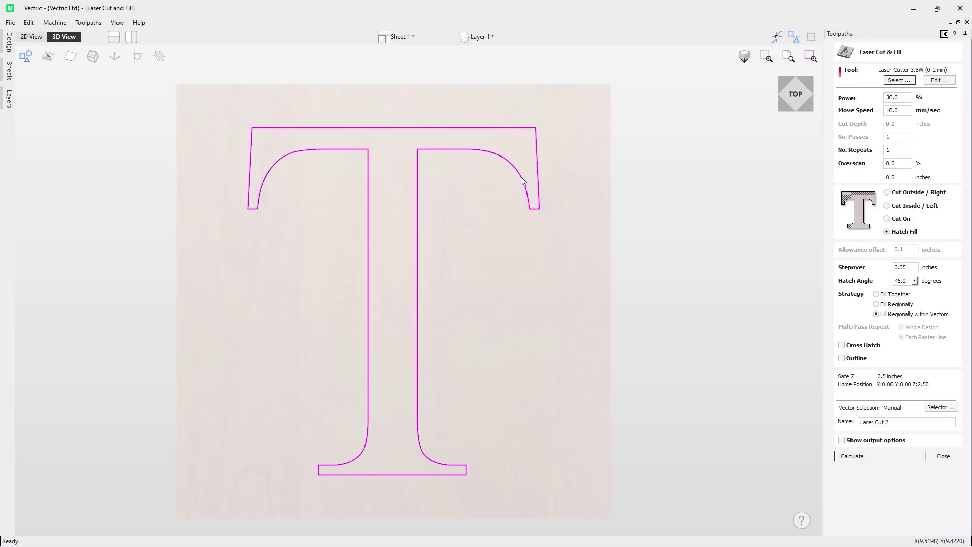
click(851, 456)
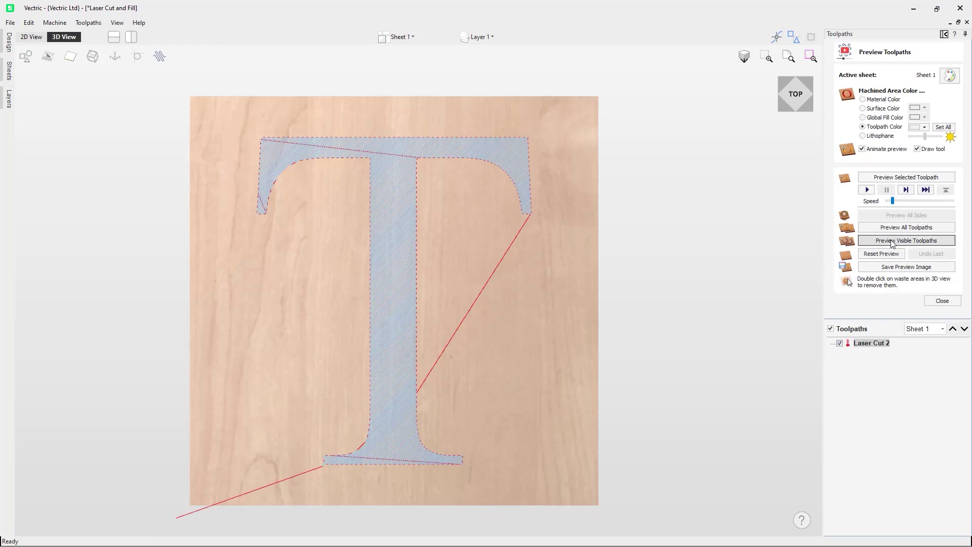
Step: Preview the hatch fill toolpath, examine the hatch lines on the T's stem, and reset the preview
click(892, 240)
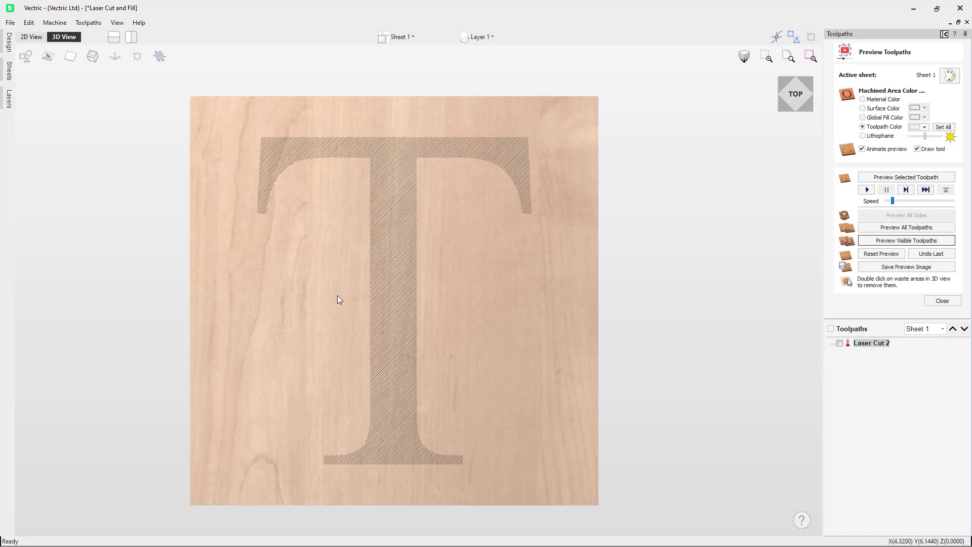
scroll(360, 311, up, 2)
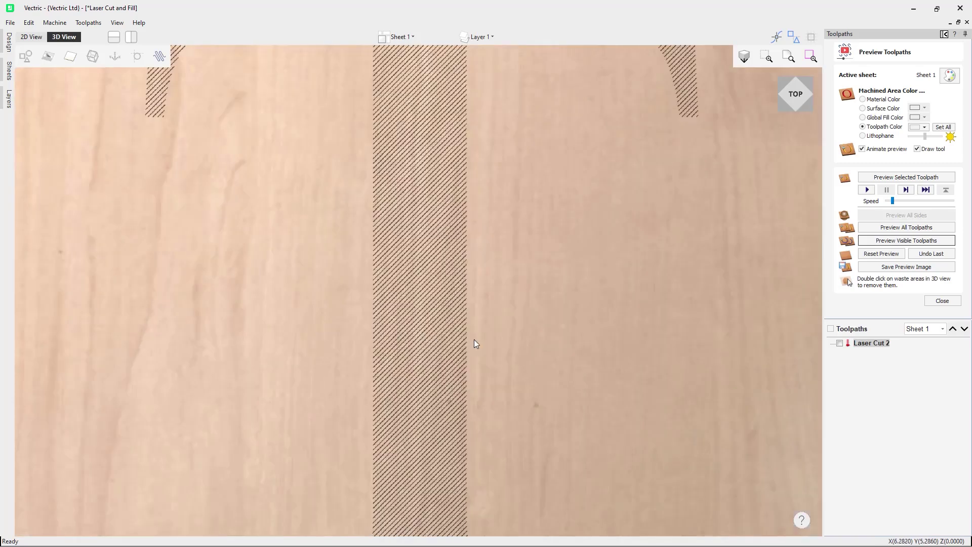
scroll(475, 275, down, 2)
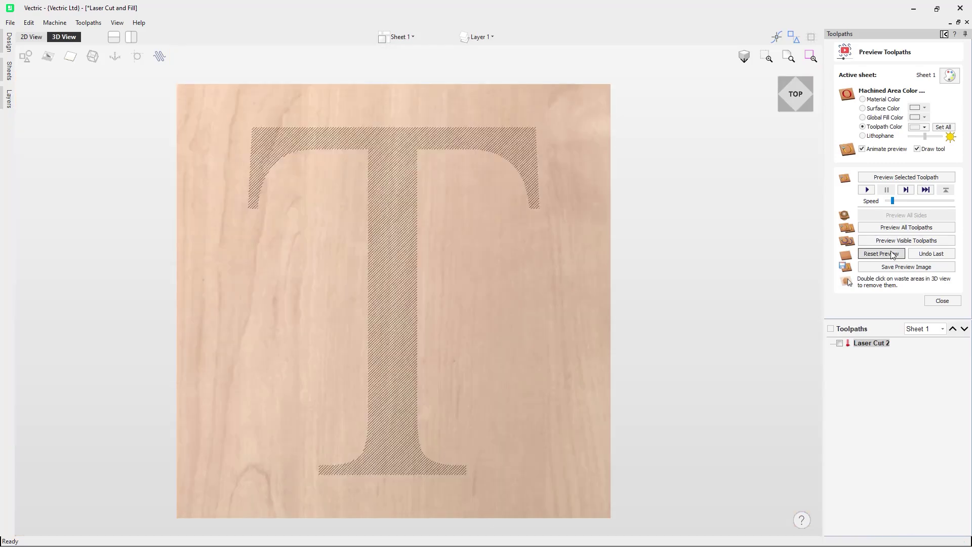
click(875, 256)
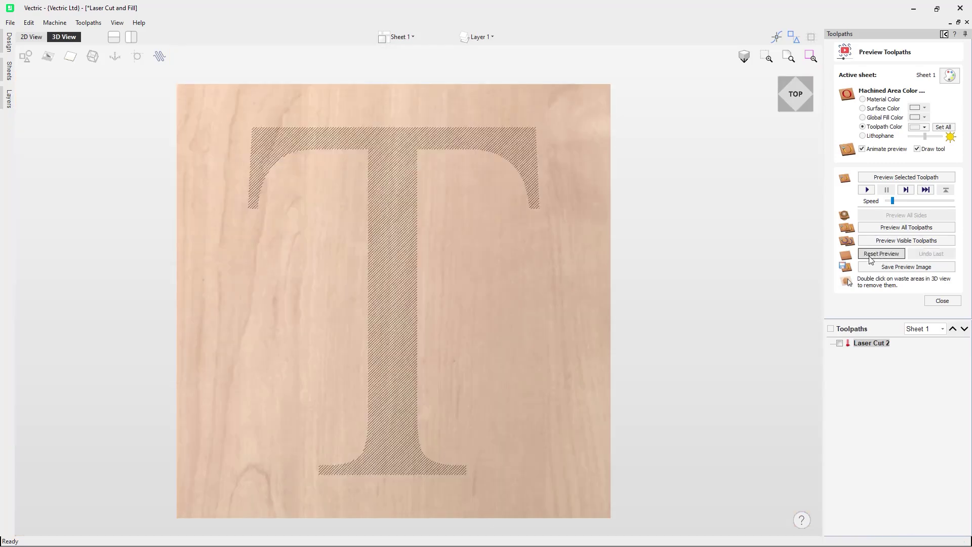
Step: Reopen the Laser Cut 2 toolpath for editing, enable Cross Hatch and Outline, and recalculate it with the T vector shown
double_click(876, 346)
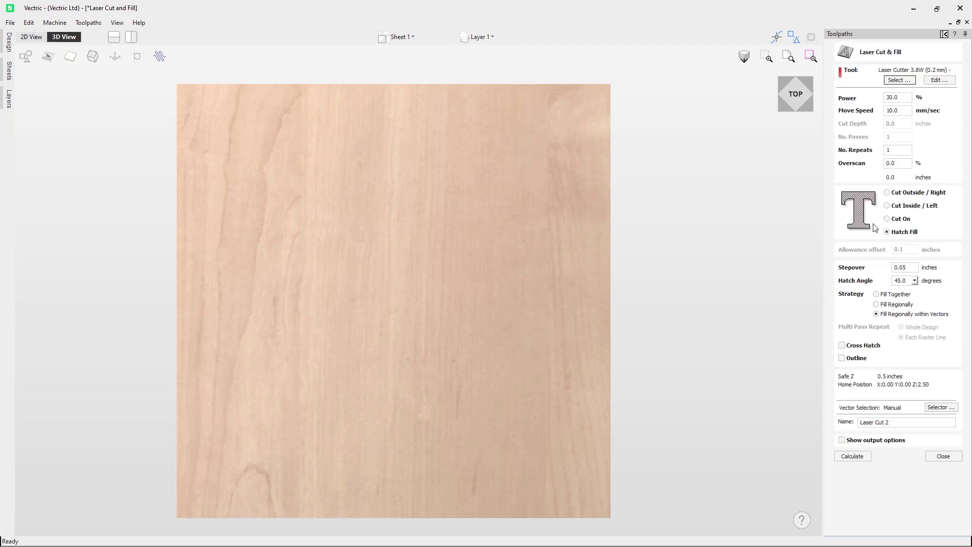
click(24, 58)
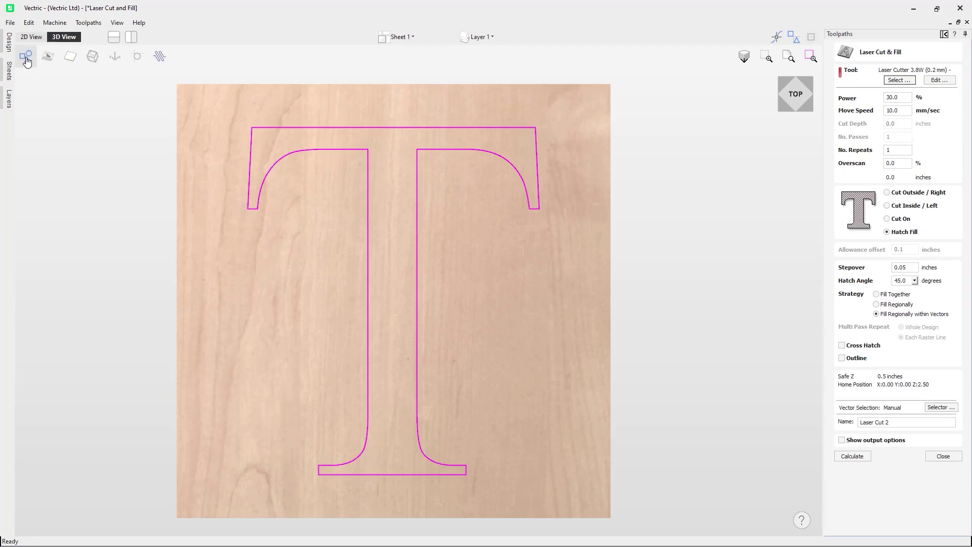
click(842, 345)
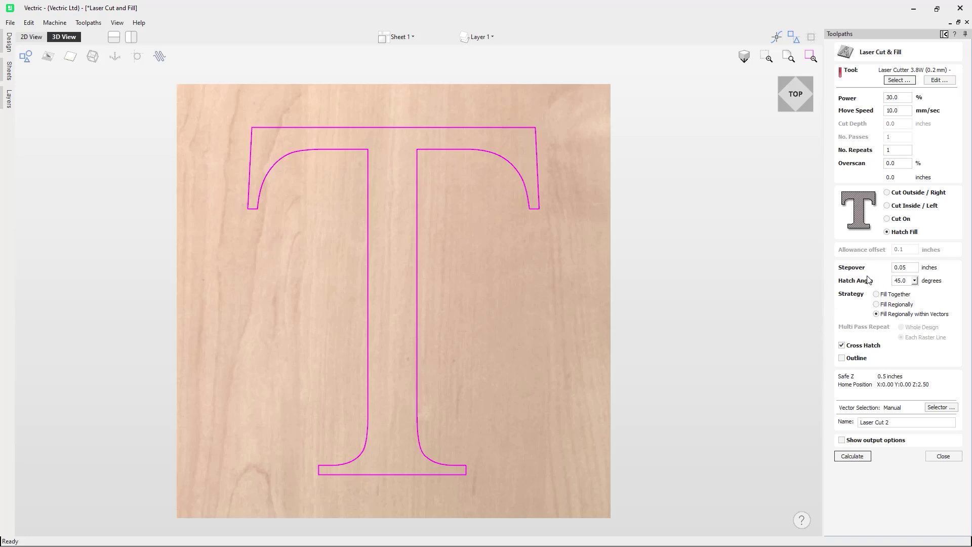
click(850, 362)
click(852, 457)
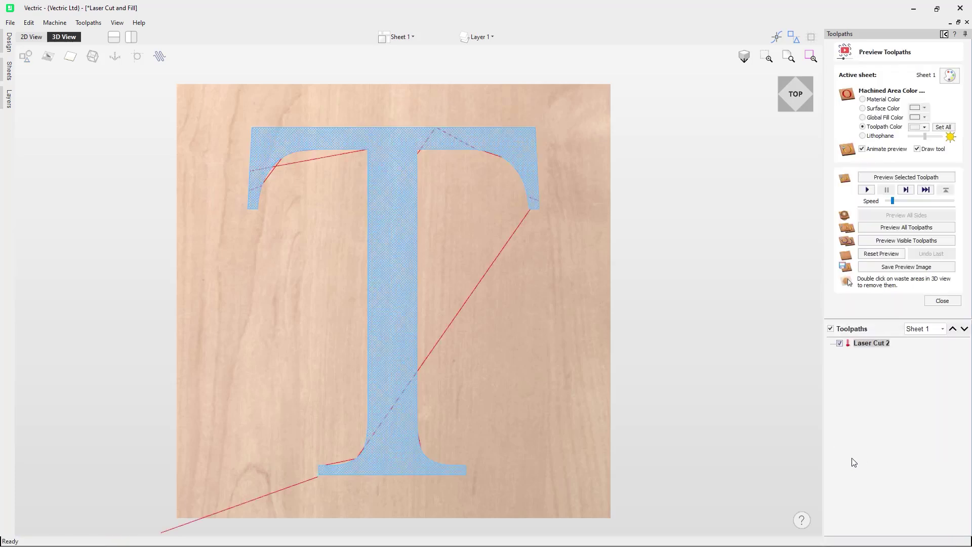
Step: Preview the cross-hatched and outlined T, examine the crossing lines and edges up close, and reset the preview
click(882, 241)
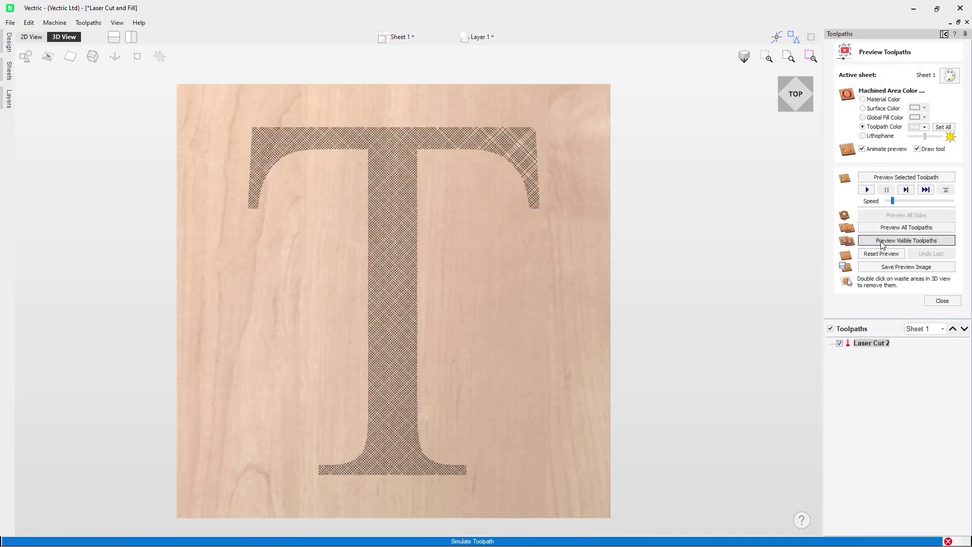
scroll(376, 213, up, 3)
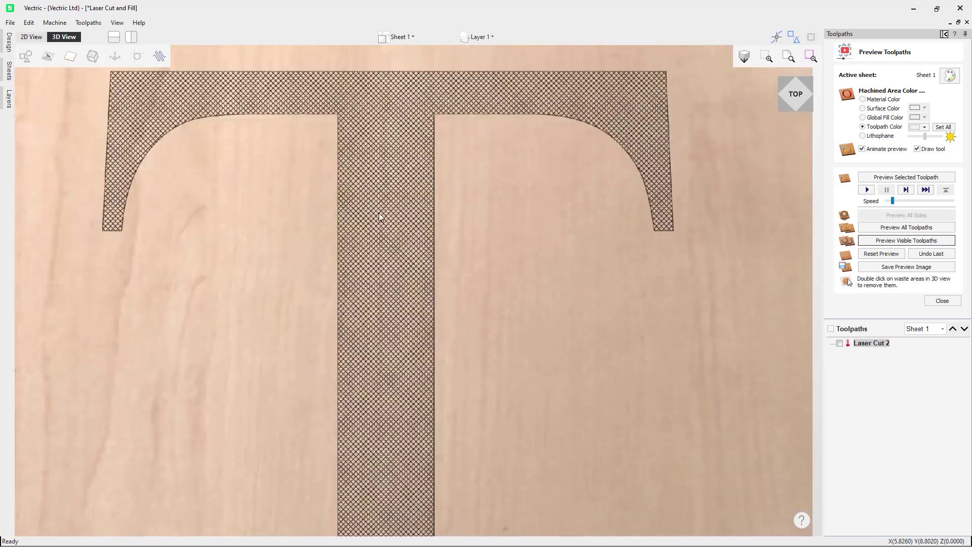
scroll(377, 217, up, 2)
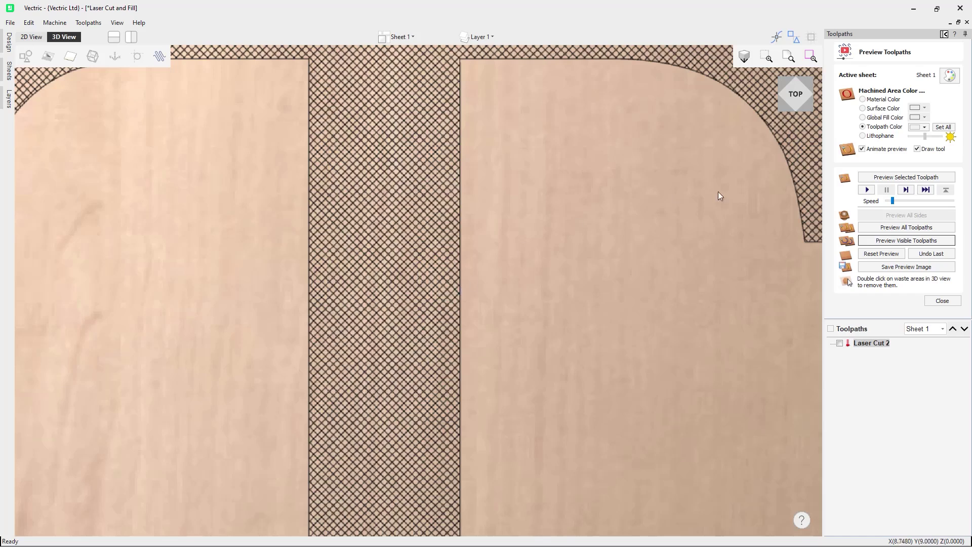
click(881, 253)
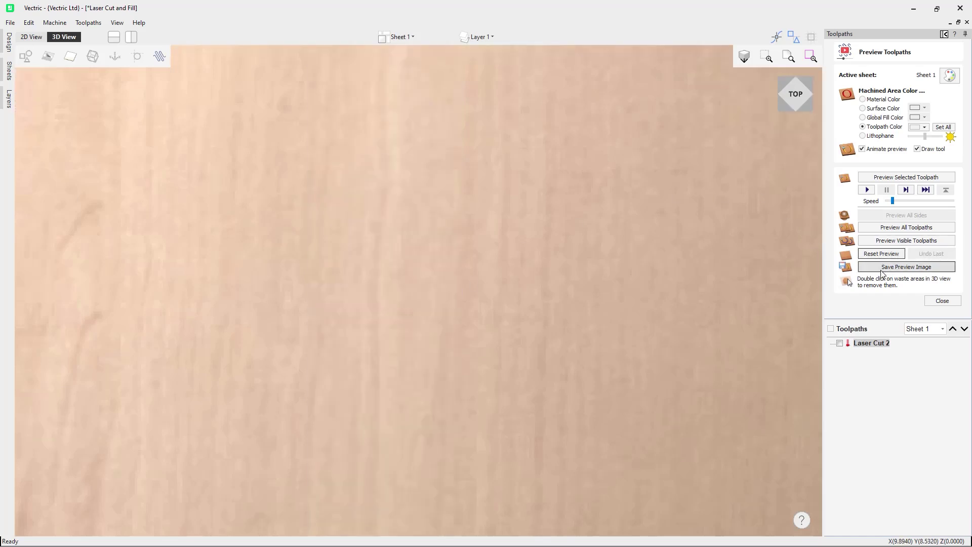
key(Escape)
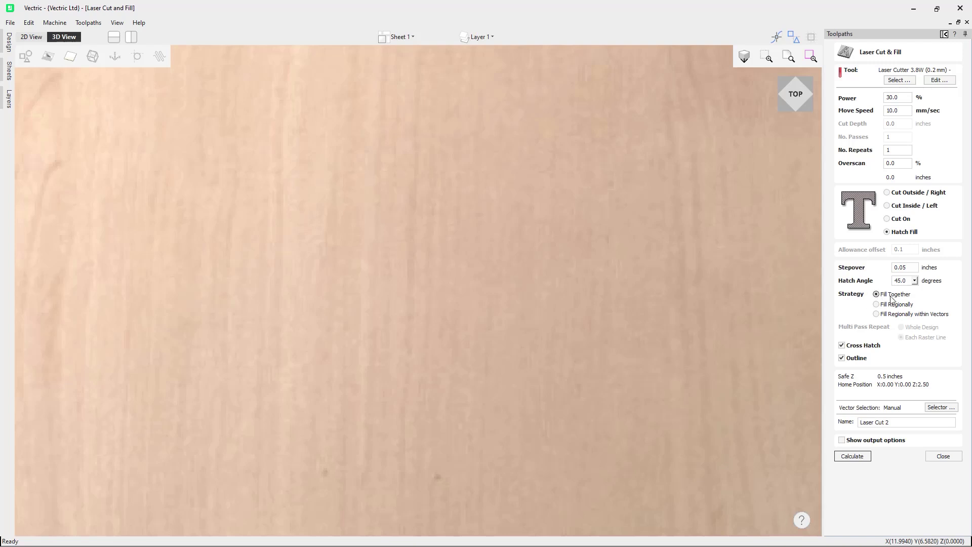
Step: Try the Fill Regionally and Fill Regionally within Vectors strategies for the hatch fill
click(876, 304)
click(907, 315)
click(908, 18)
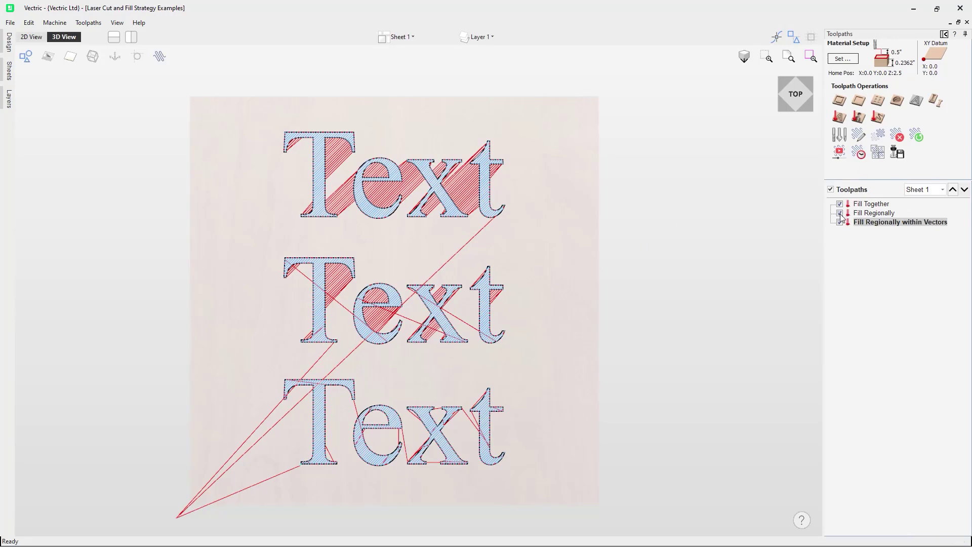
Step: In the strategy examples file, hide the other two toolpaths and examine Fill Together alone on the uppermost text
mouse_move(879, 219)
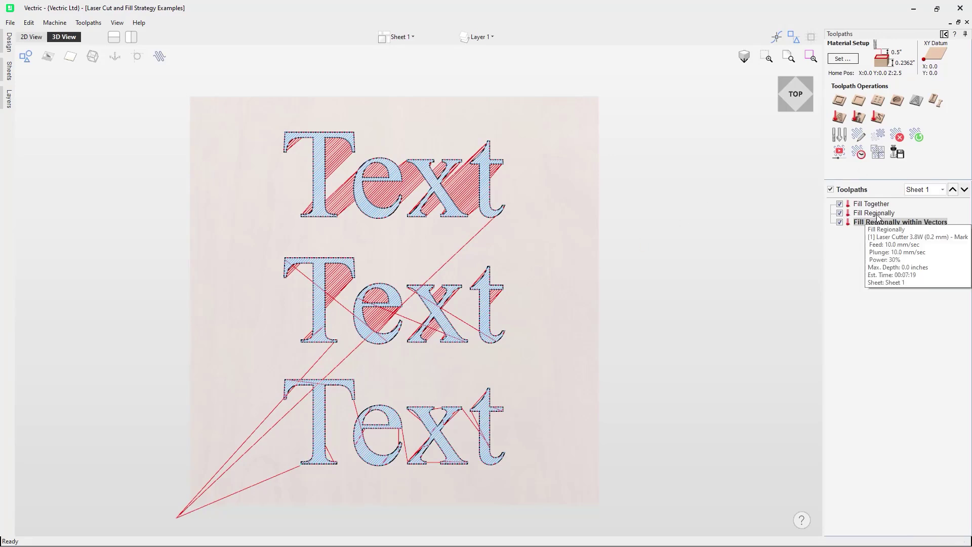
click(840, 213)
click(840, 222)
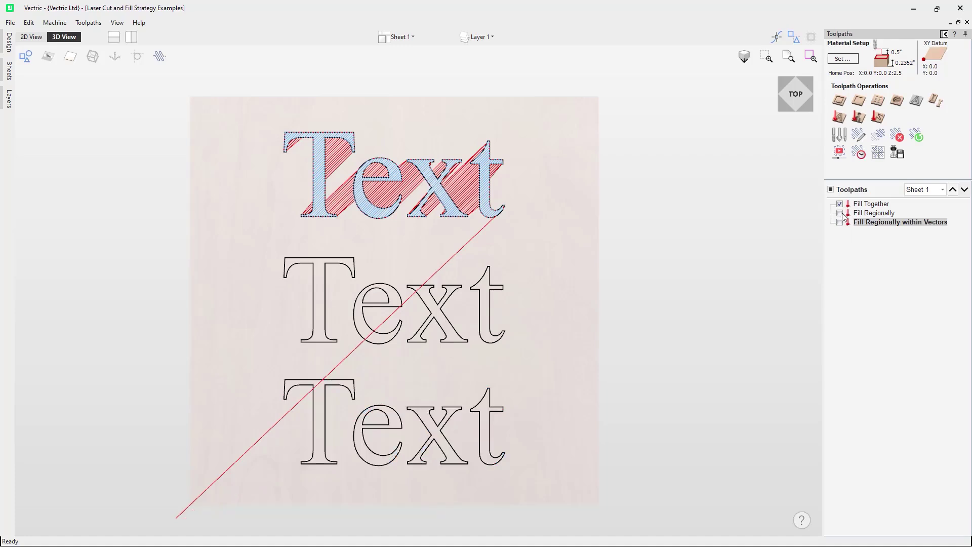
click(863, 204)
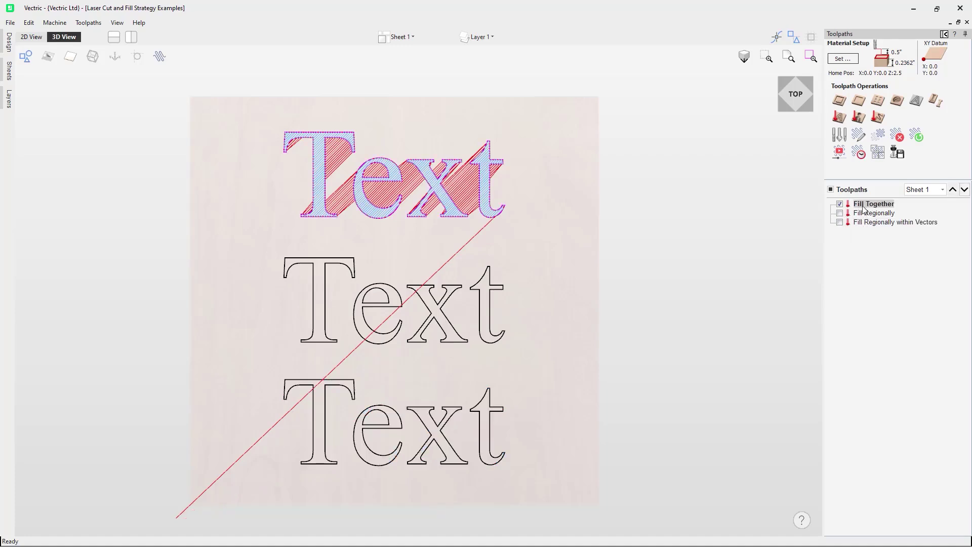
Step: Hide the Fill Together toolpath and show Fill Regionally alone to examine its moves and toolpath details
click(840, 203)
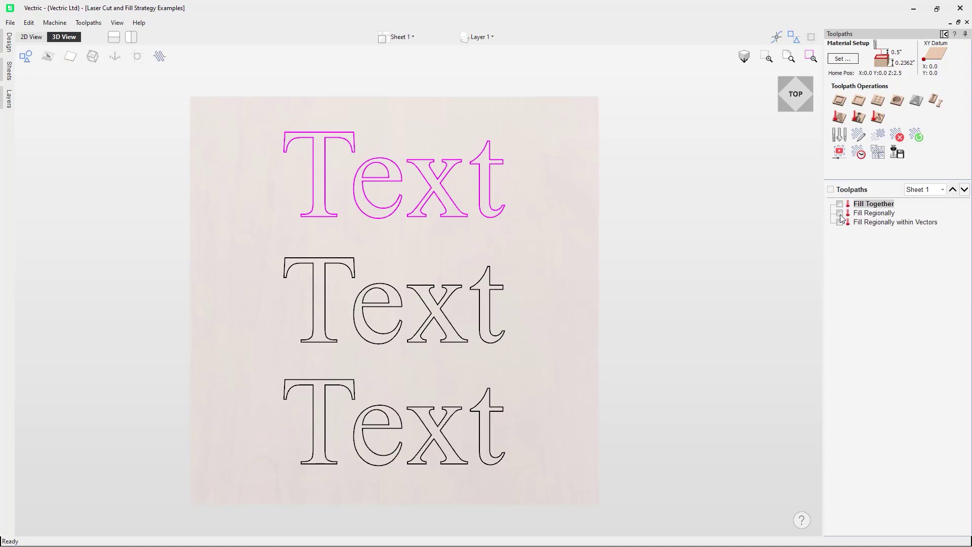
click(840, 213)
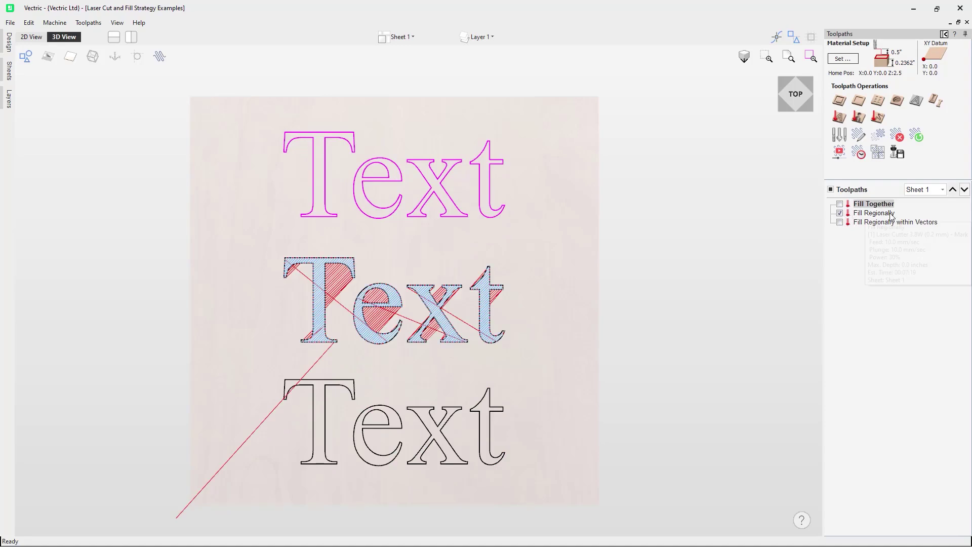
mouse_move(890, 214)
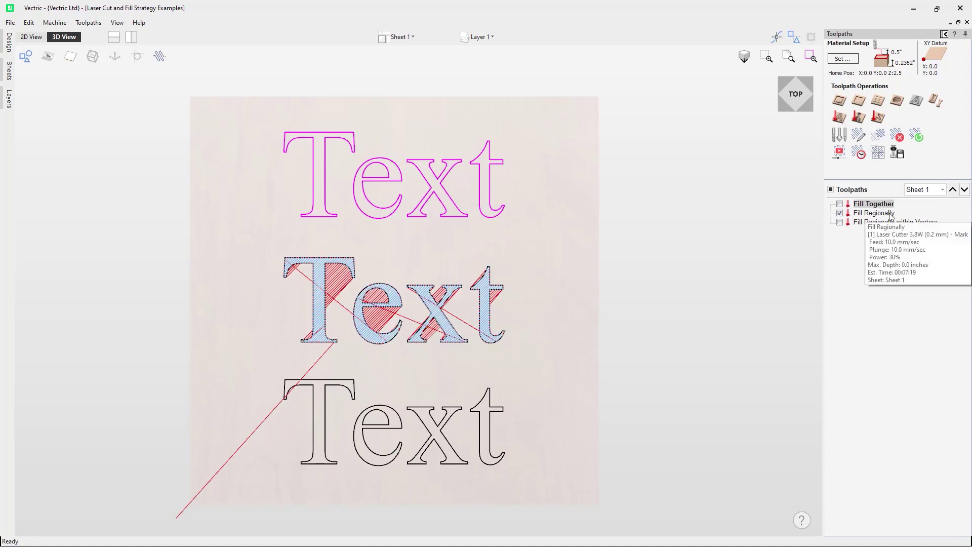
Step: Hide the Fill Regionally toolpath and show Fill Regionally within Vectors alone to examine its moves and toolpath details
click(840, 213)
click(840, 222)
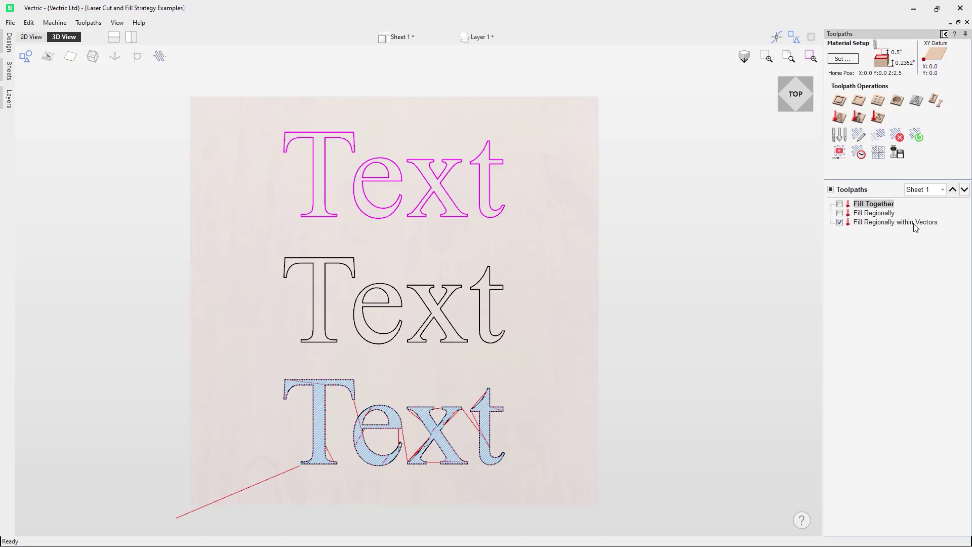
mouse_move(932, 226)
Step: Show all three strategy toolpaths together for comparison, and isolate Fill Together by hiding the two regional ones
click(839, 213)
click(840, 204)
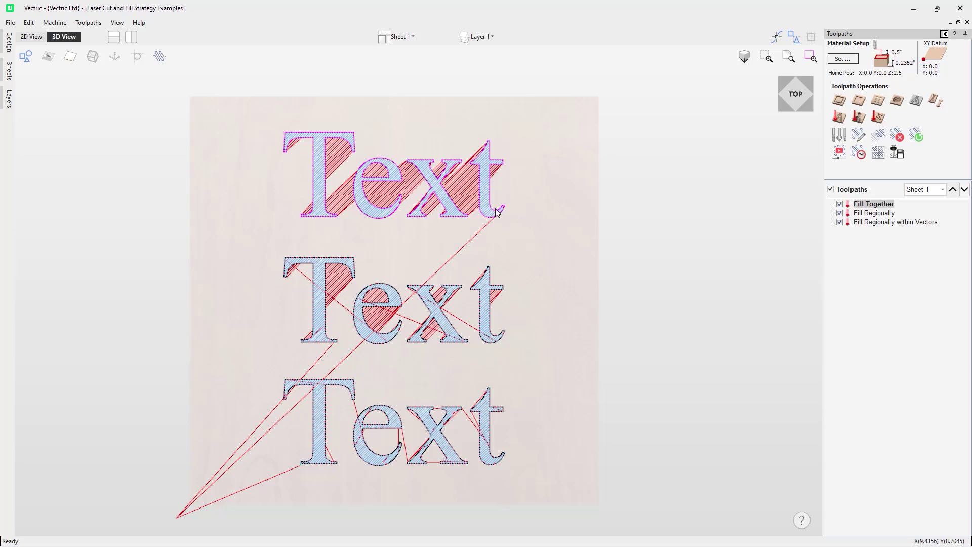
click(840, 214)
click(839, 222)
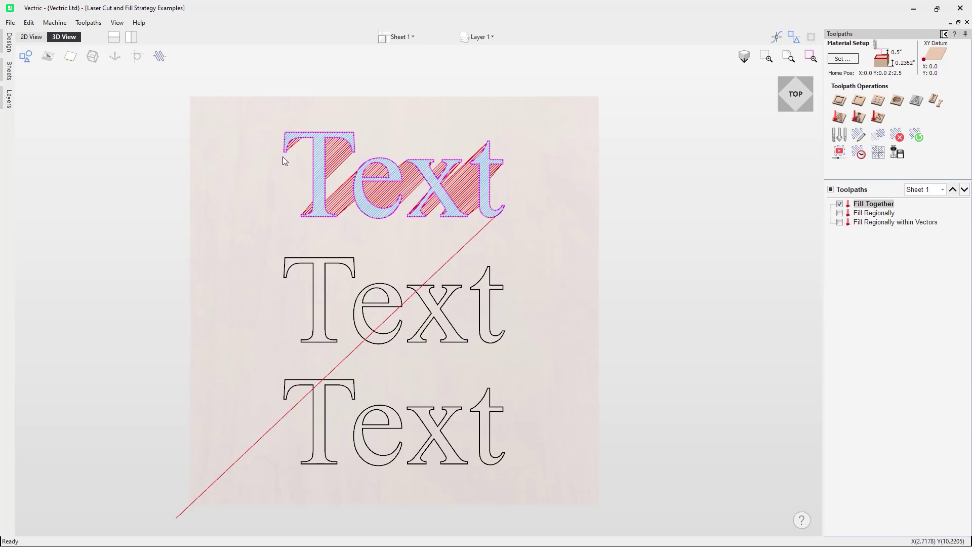
Step: Show Fill Regionally and Fill Regionally within Vectors again one by one, and close the strategy examples file
click(839, 212)
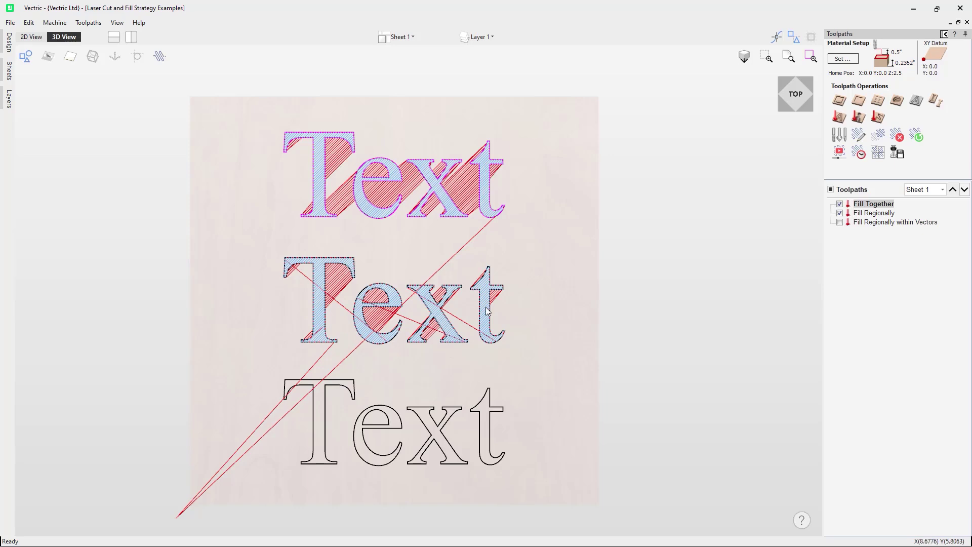
click(840, 222)
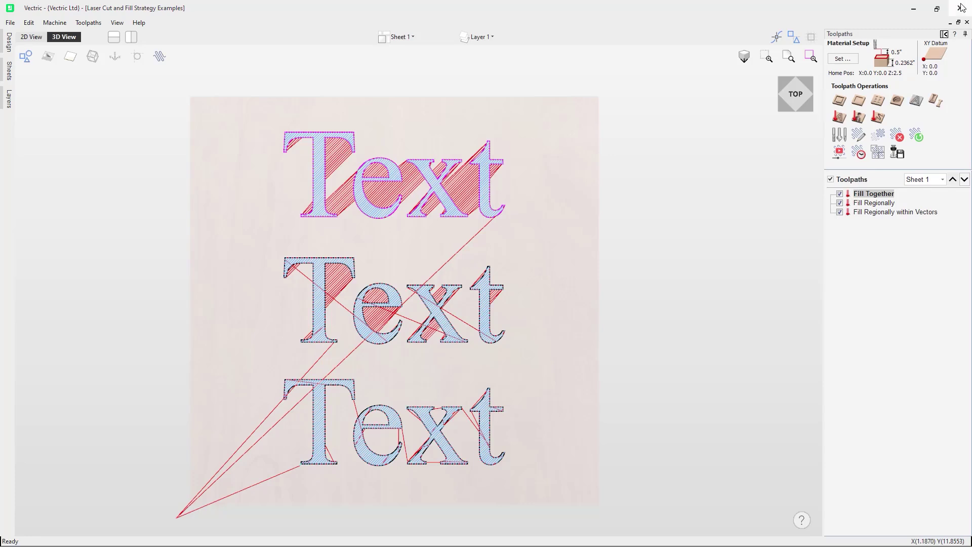
click(967, 22)
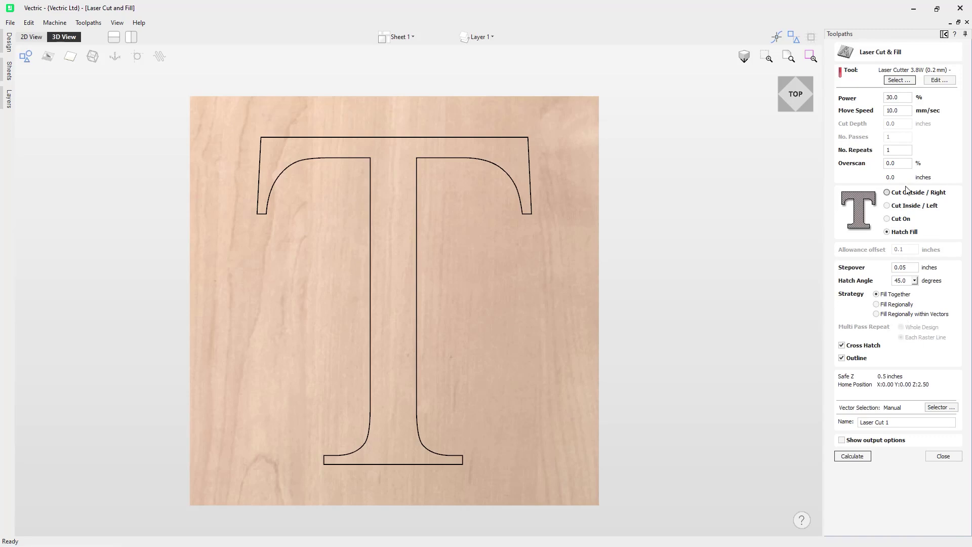
Step: Set the number of repeats to 2, try the Whole Design multi pass repeat, and choose Each Raster Line
click(895, 150)
key(BackSpace)
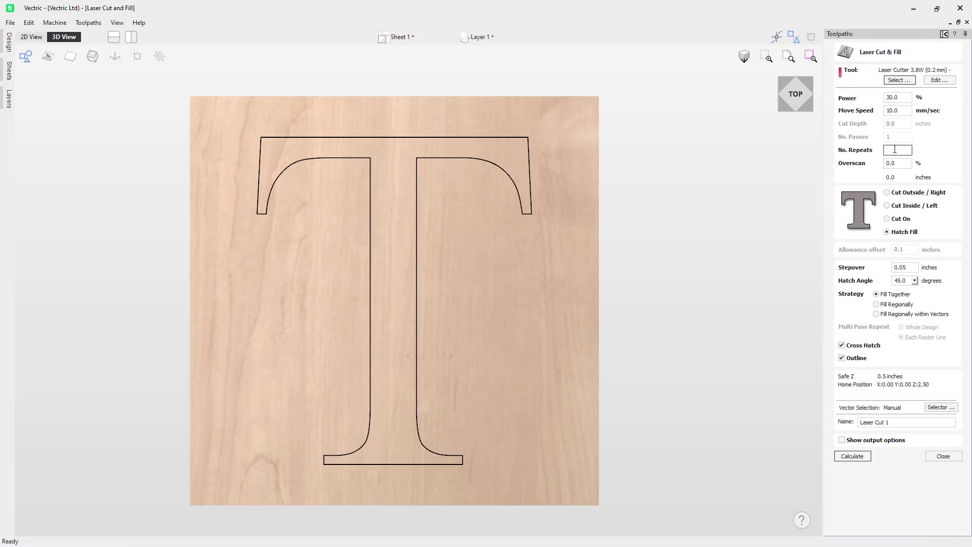
text(2)
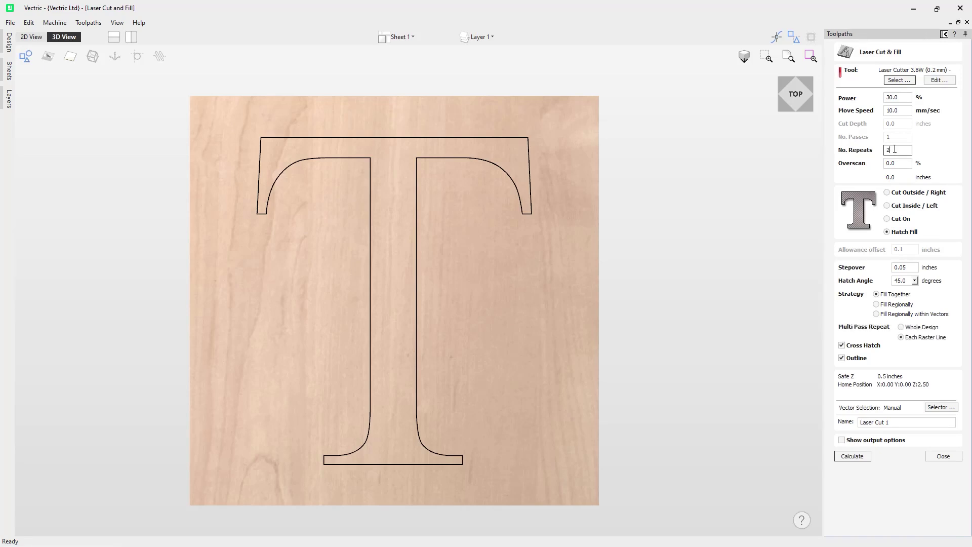
key(Tab)
click(903, 327)
click(931, 337)
key(Tab)
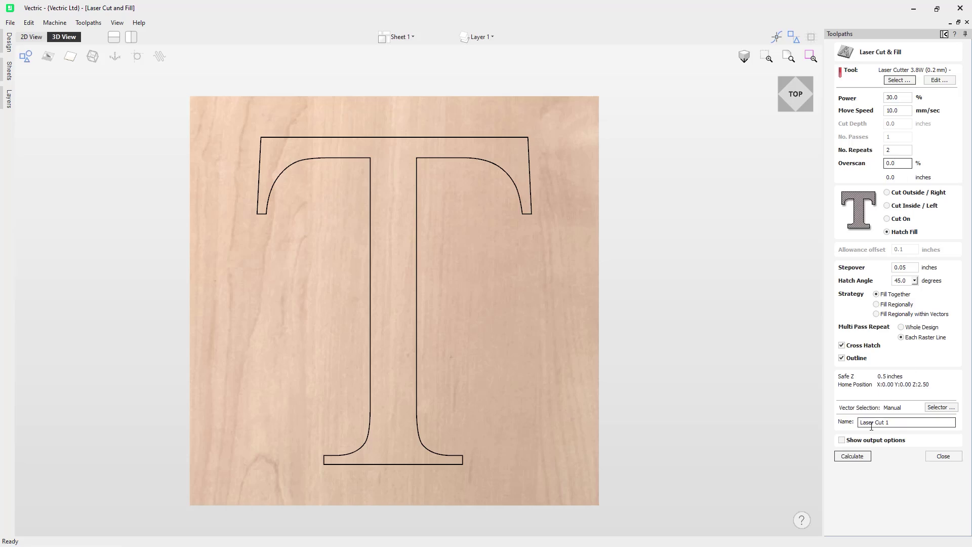
Step: Show the output options for the laser toolpath and choose the Grbl (inch) (*.gcode) post processor
click(842, 443)
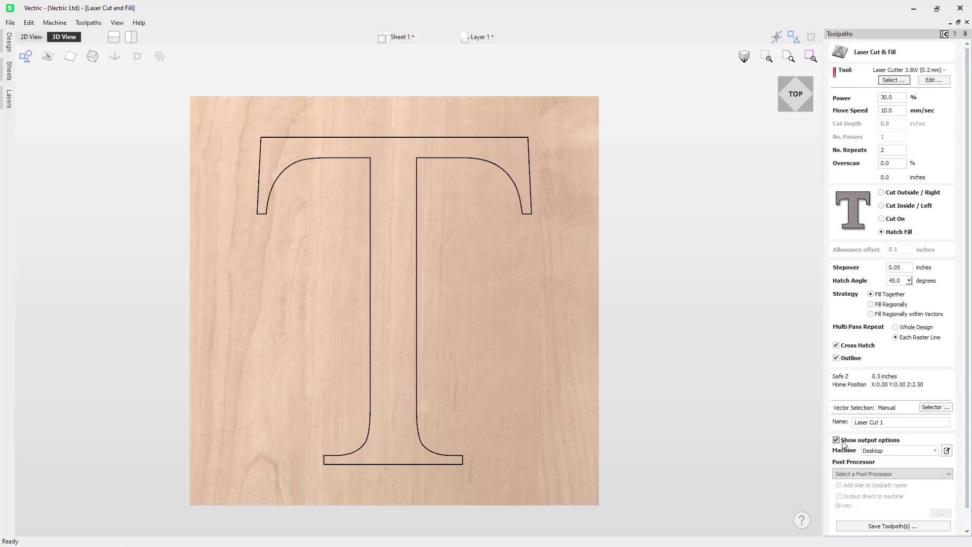
scroll(849, 444, down, 1)
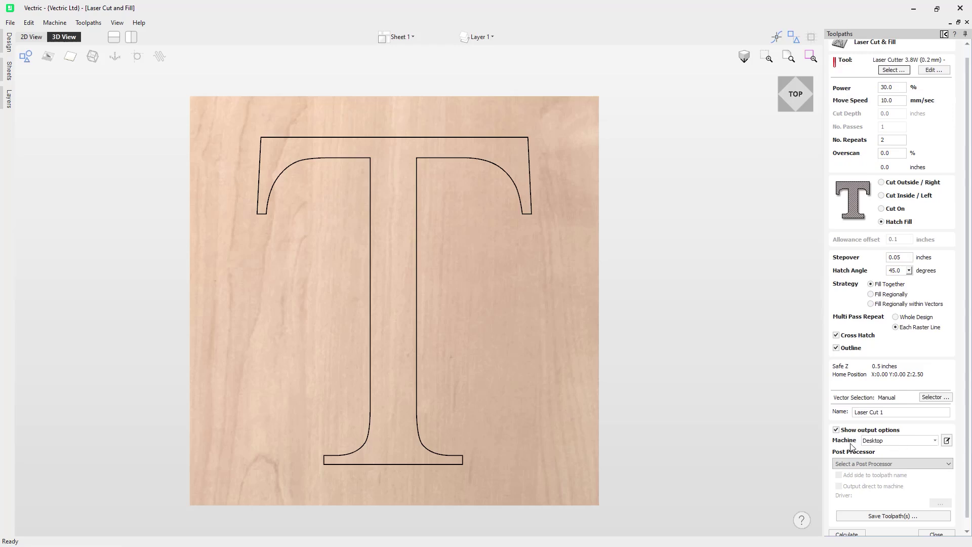
click(882, 464)
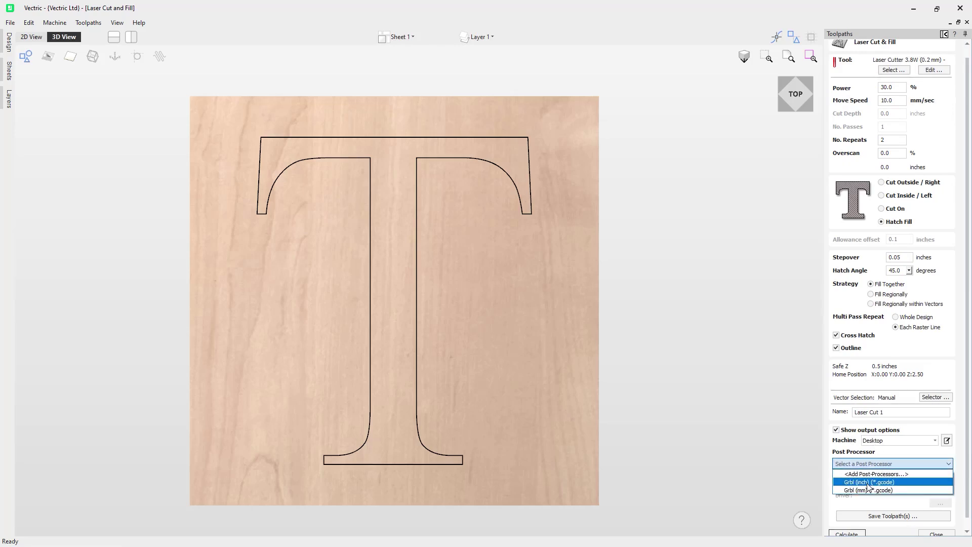
click(867, 483)
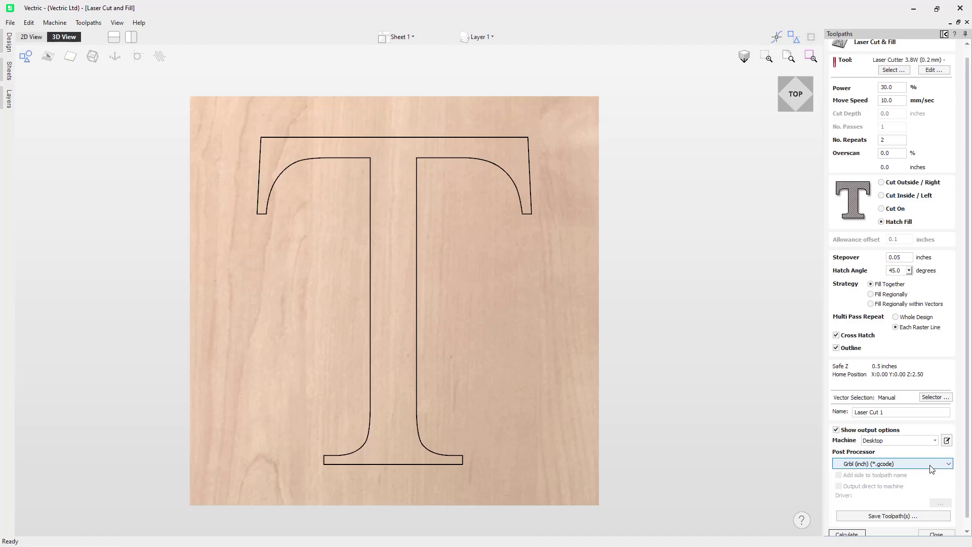
scroll(968, 482, down, 1)
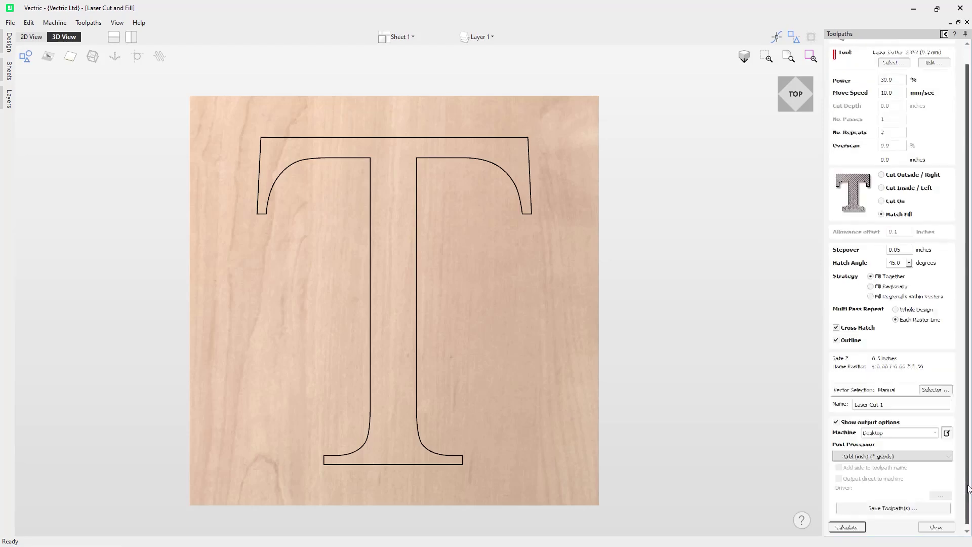